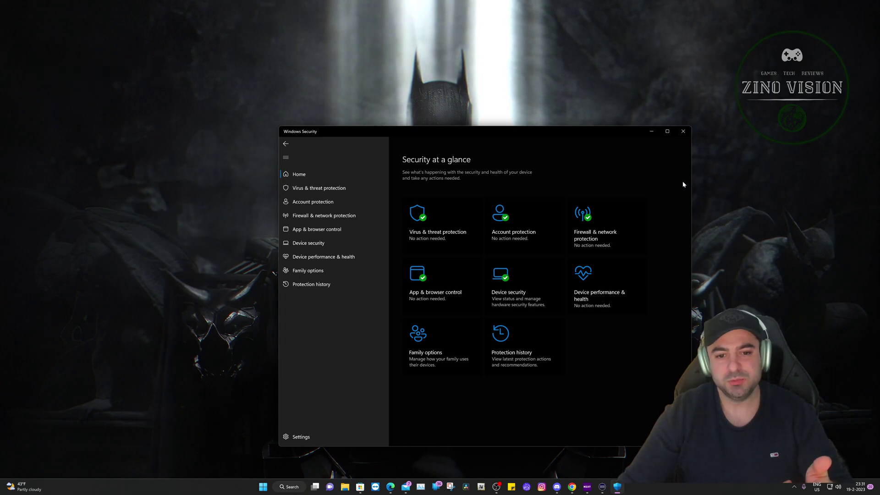
- Go from Virus & threat protection settings to the Defender antivirus exclusions list
left_click(448, 229)
scroll(575, 359, "down", 1)
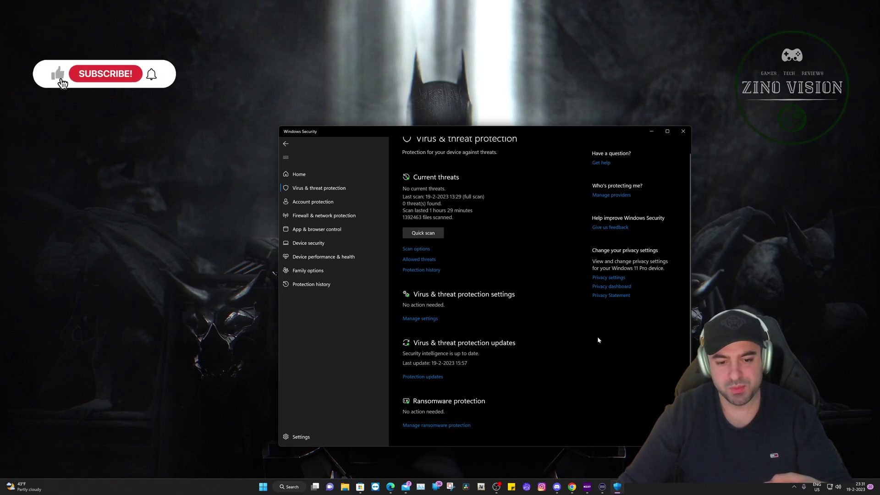
scroll(596, 346, "up", 1)
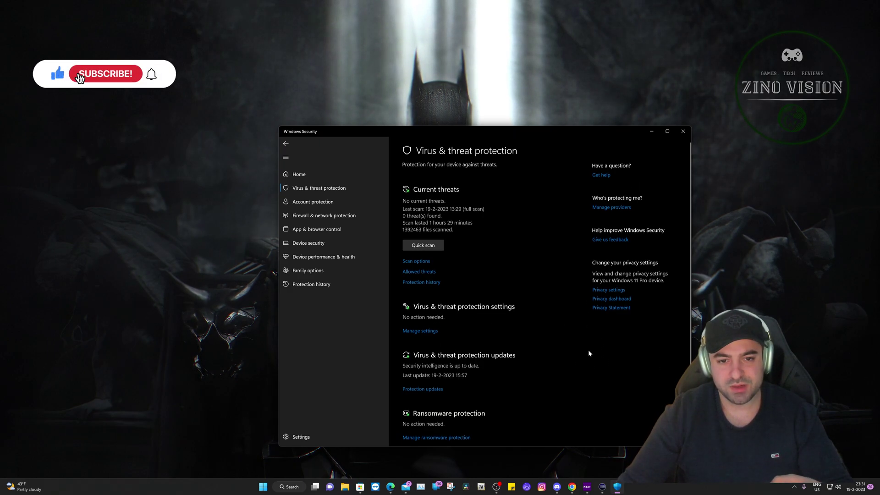
left_click(419, 331)
scroll(507, 342, "down", 3)
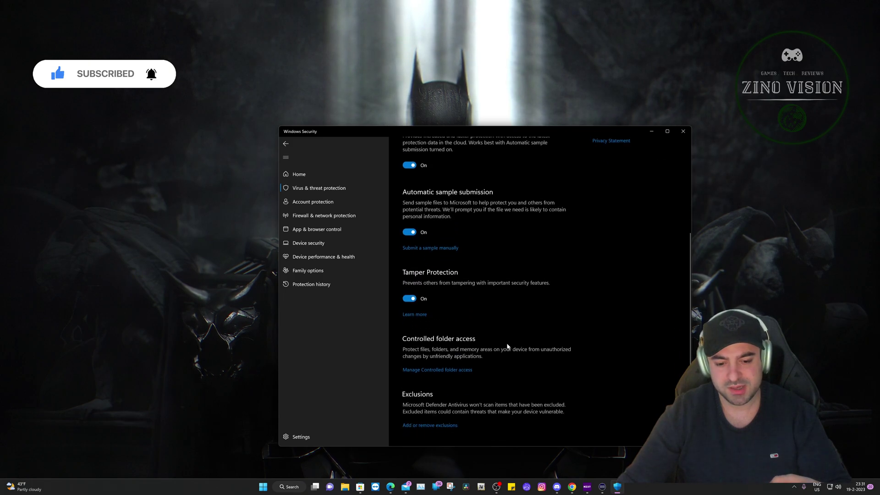
left_click(448, 426)
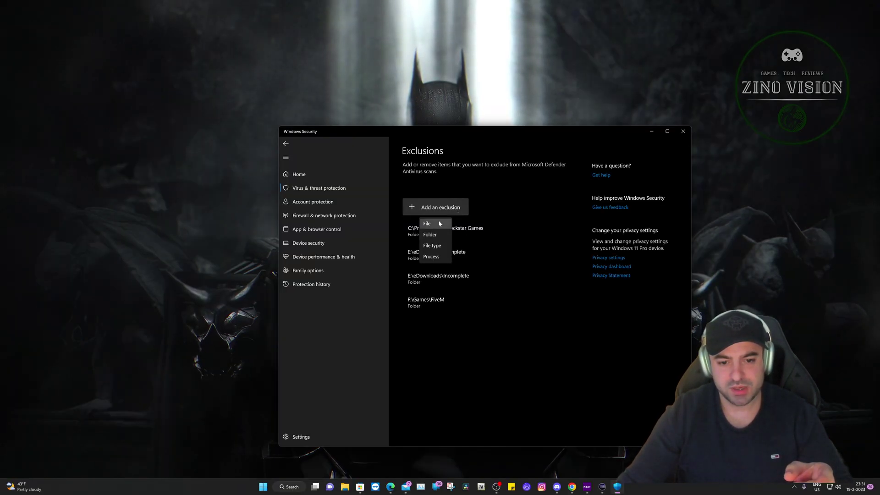
- Add C:\Program Files (x86)\Steam as a folder exclusion in Microsoft Defender
left_click(442, 231)
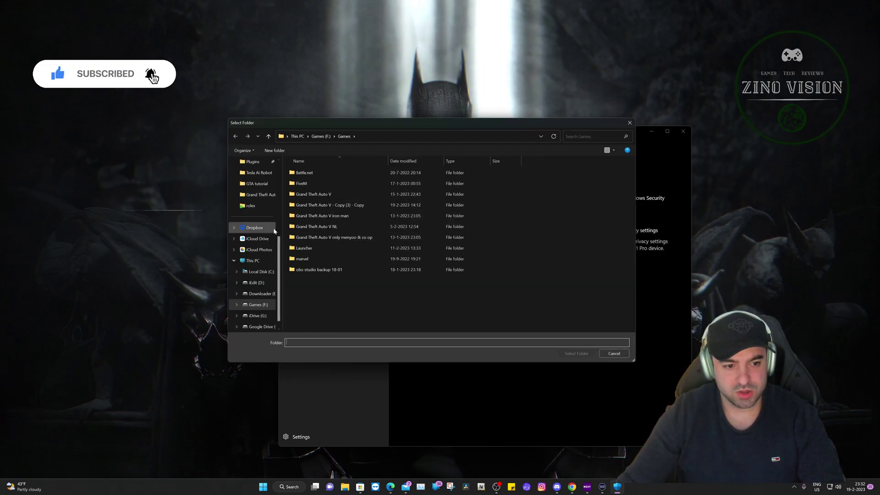
left_click(252, 260)
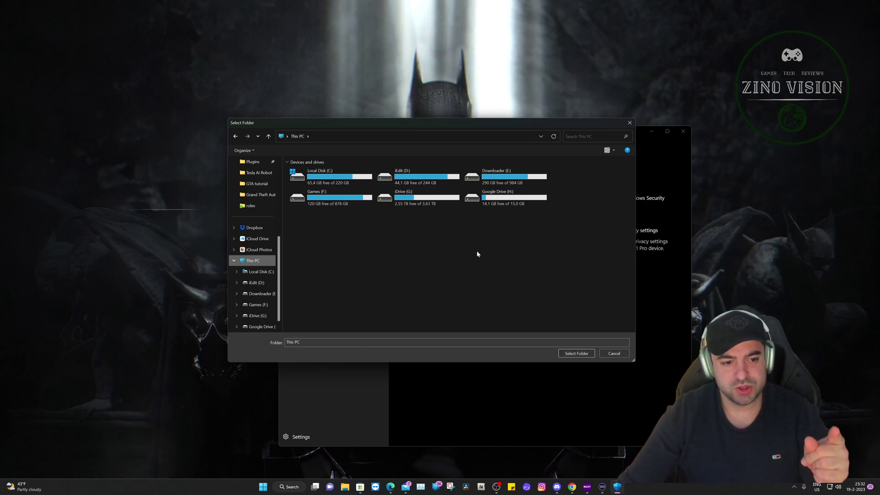
double_click(345, 185)
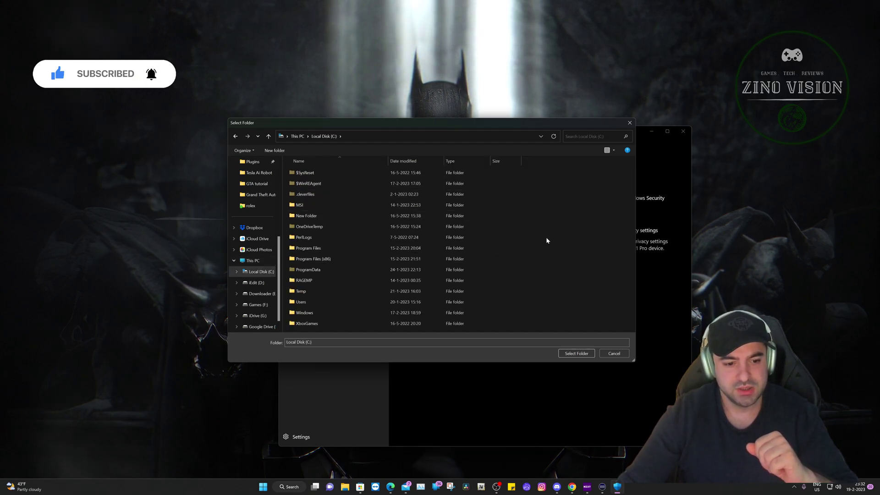
double_click(328, 259)
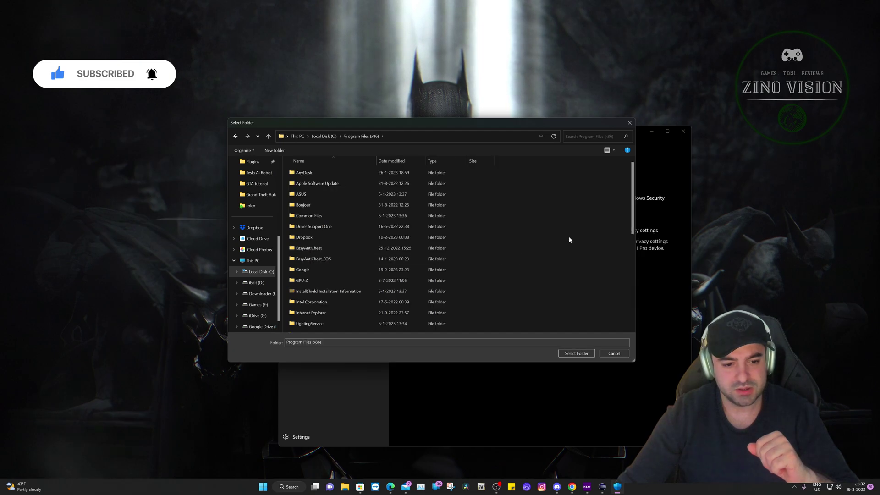
left_click(407, 252)
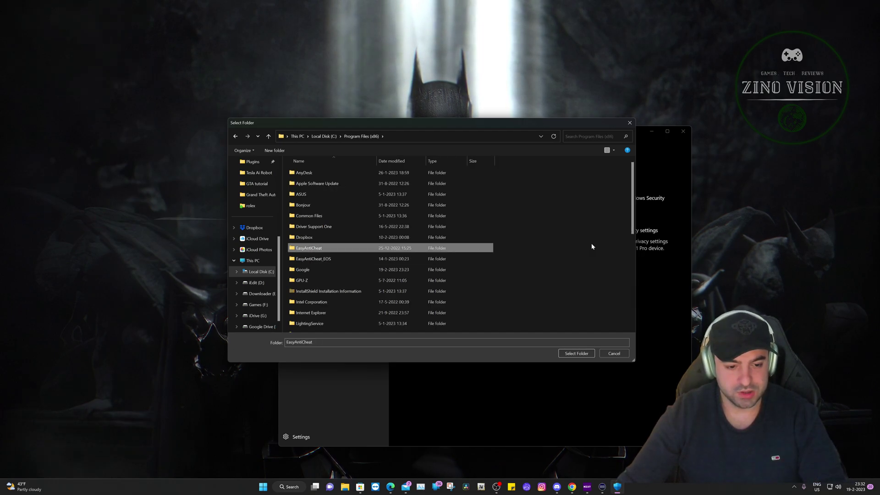
scroll(577, 250, "down", 7)
left_click(334, 243)
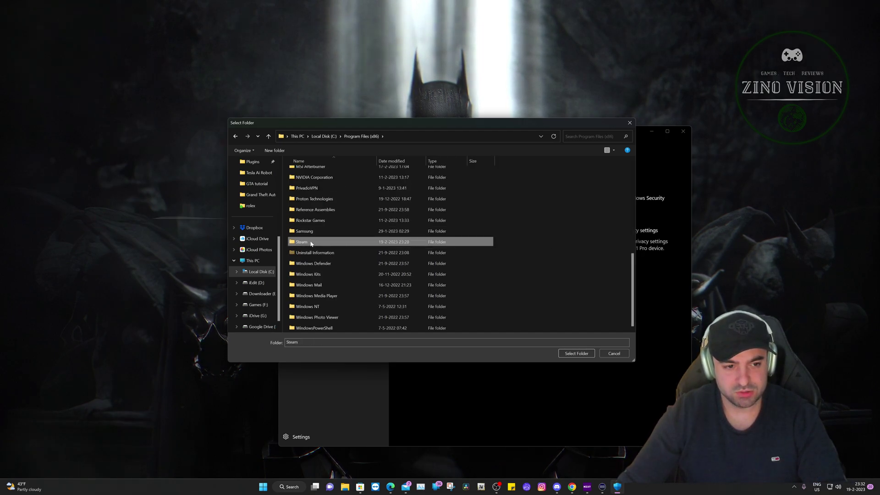
double_click(310, 242)
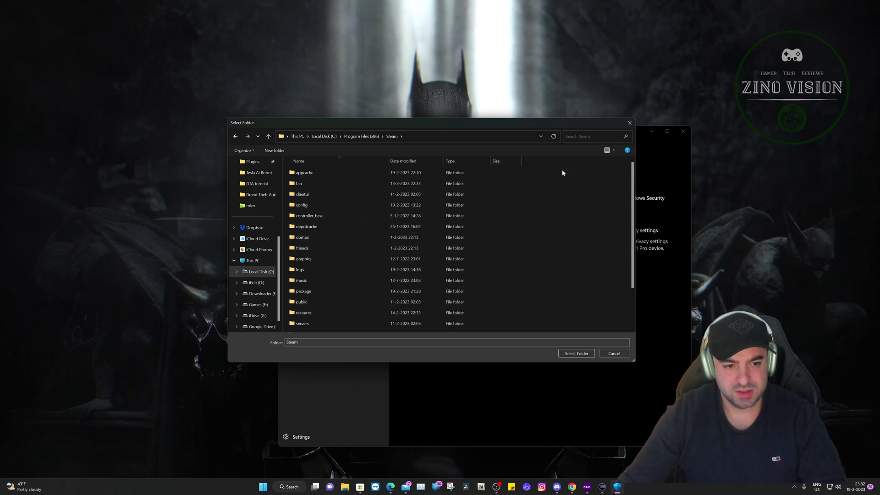
left_click(577, 353)
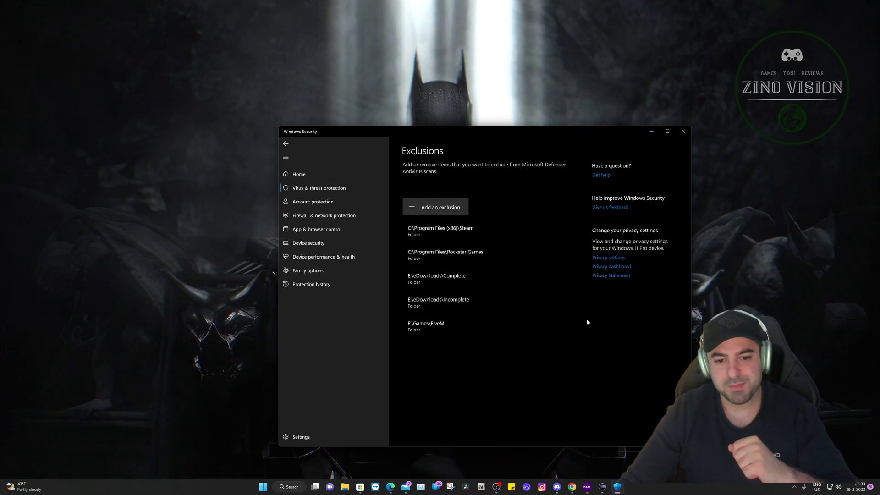
- Close Windows Security and open the Game Mode settings by searching 'gamemode'
left_click(682, 132)
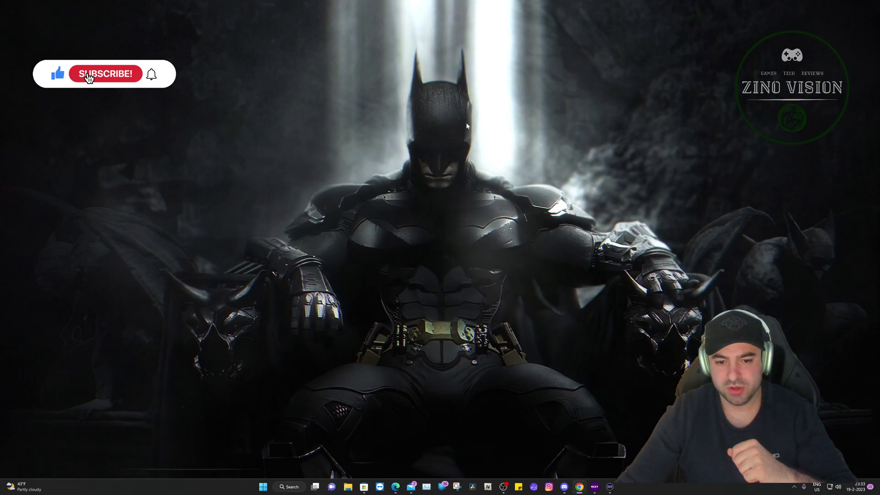
left_click(297, 487)
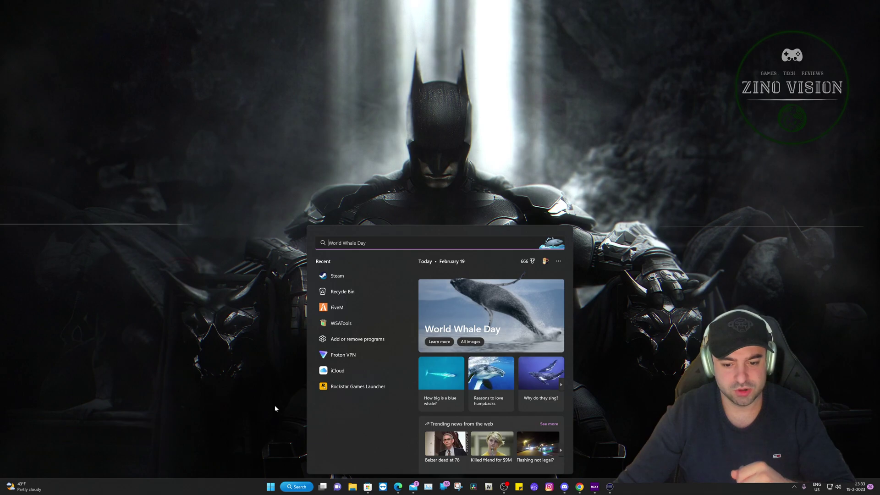
type("gamemode")
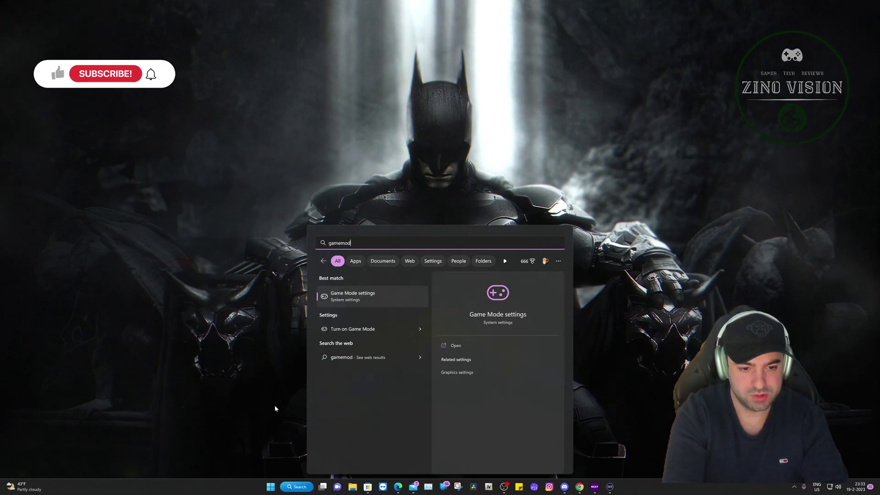
left_click(363, 295)
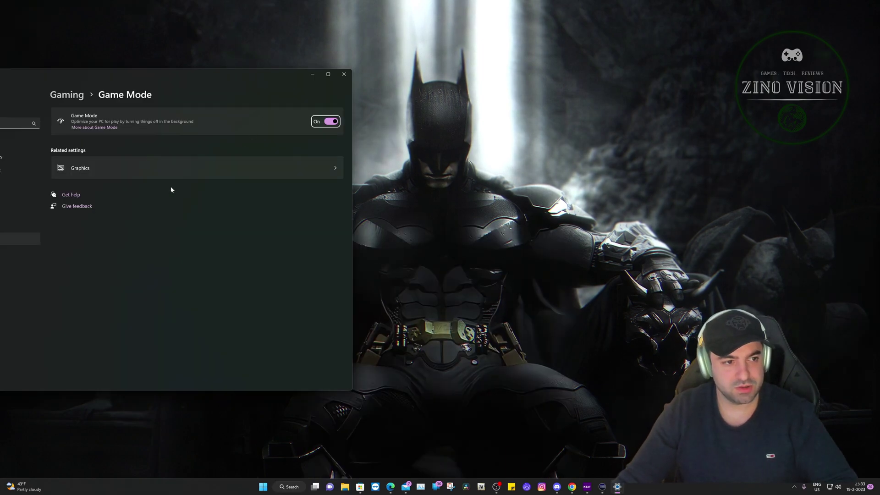
- Go to the Graphics page and review the per-app graphics preferences
left_click(265, 176)
scroll(265, 250, "down", 5)
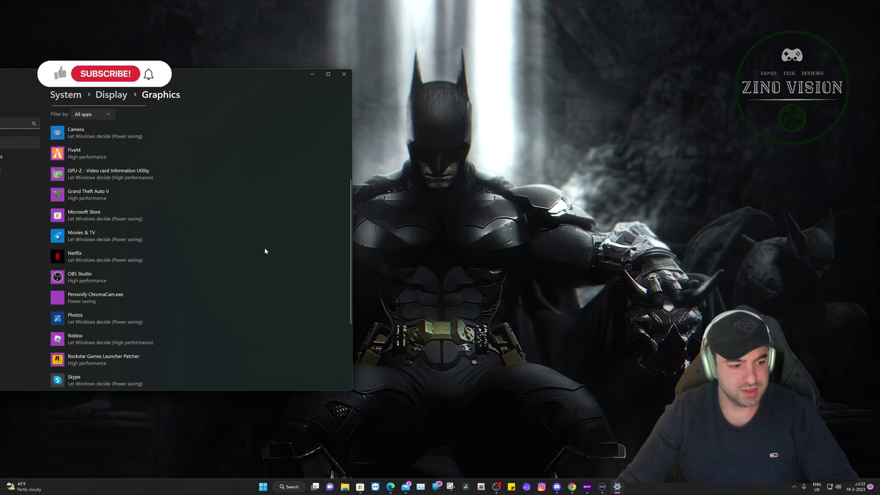
scroll(265, 251, "down", 3)
scroll(245, 304, "up", 8)
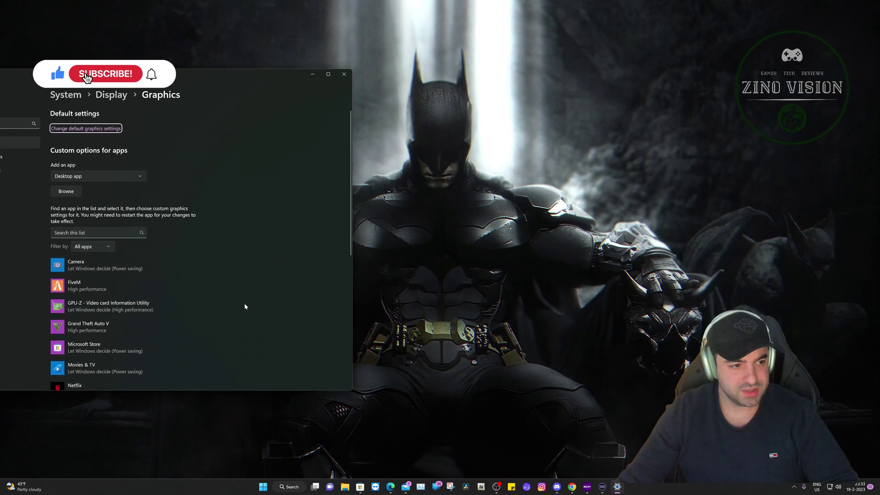
scroll(243, 301, "down", 8)
scroll(158, 293, "up", 1)
scroll(164, 288, "up", 4)
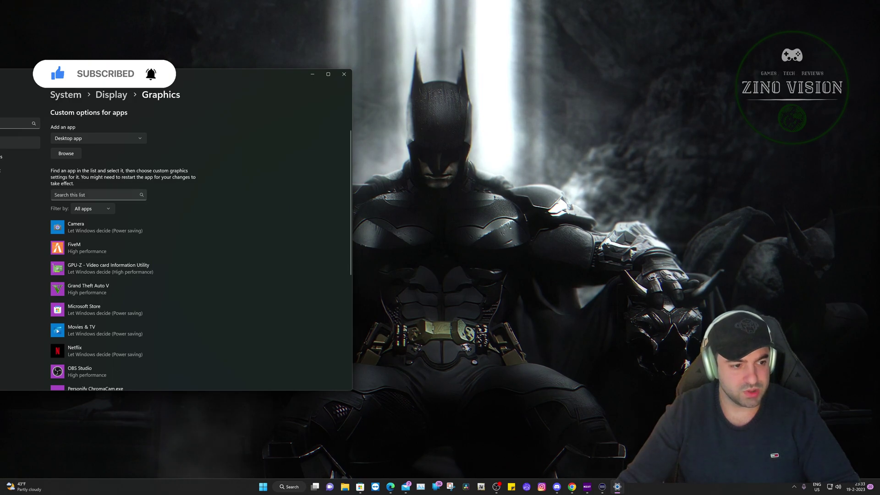
- Add steam.exe from C:\Program Files (x86)\Steam to the graphics app list
left_click(66, 153)
double_click(114, 129)
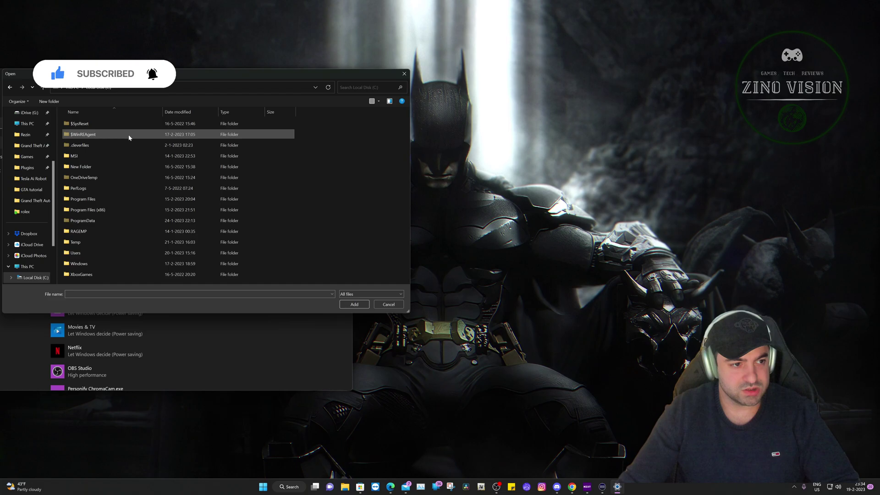
double_click(122, 211)
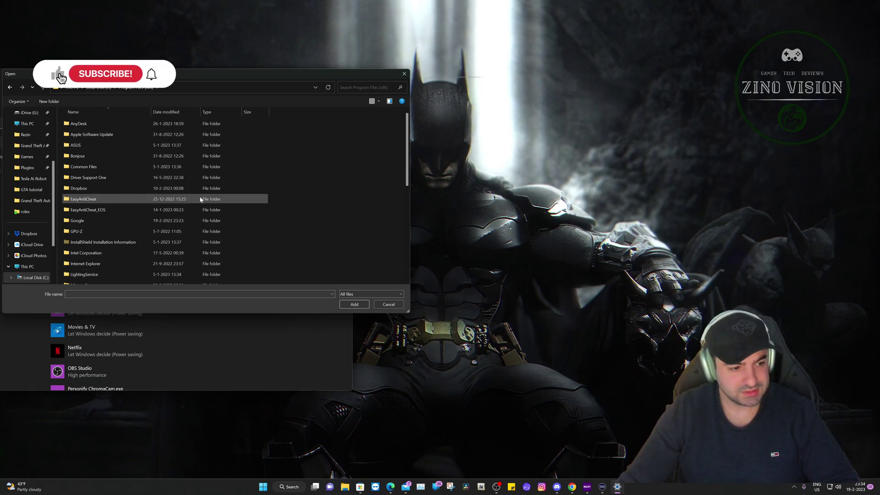
scroll(201, 200, "down", 5)
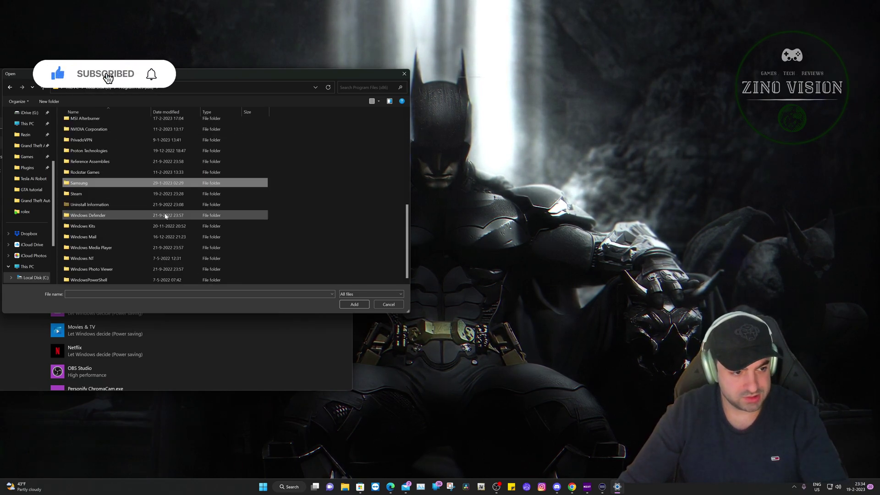
double_click(151, 194)
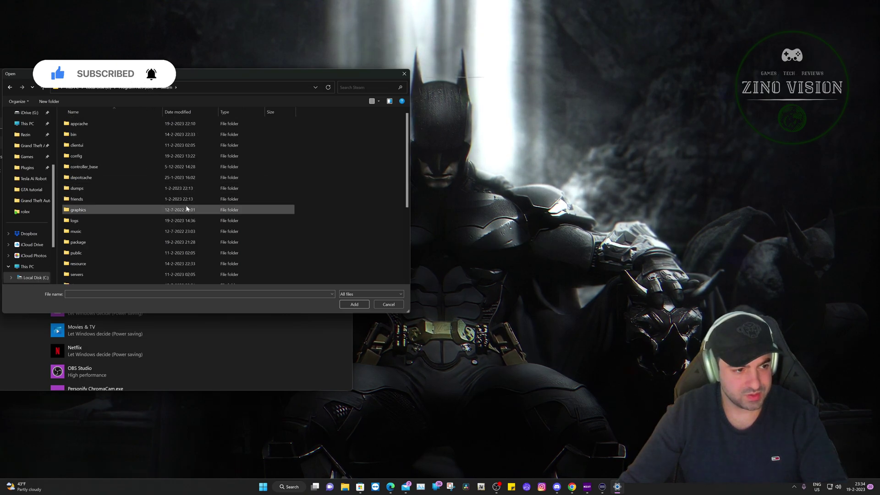
scroll(187, 208, "down", 4)
left_click(133, 226)
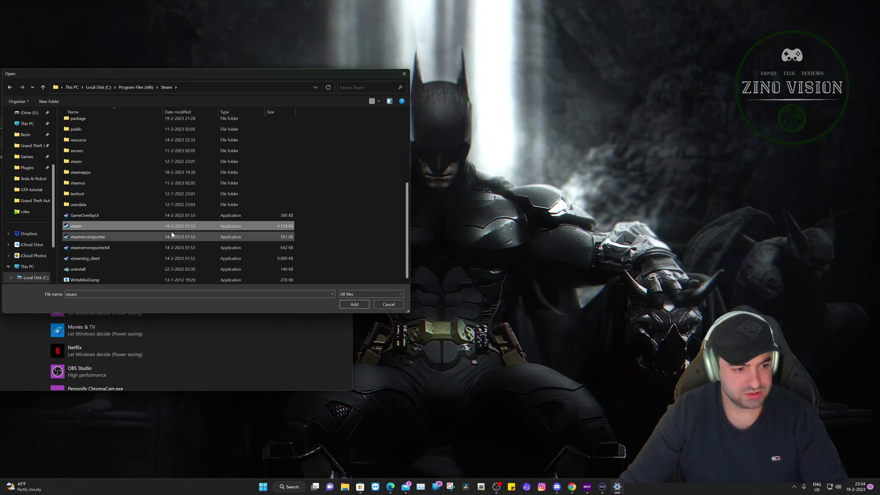
left_click(354, 305)
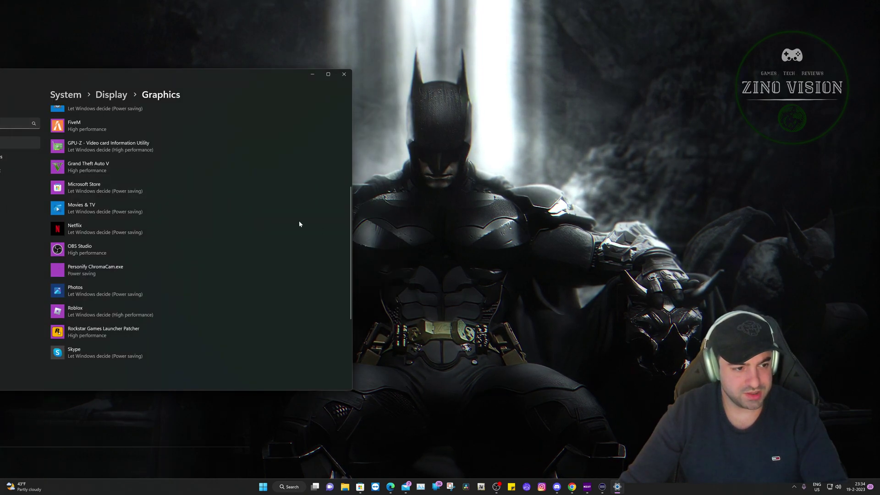
- Set Steam's graphics preference to High performance, save it, and close Settings
left_click(150, 262)
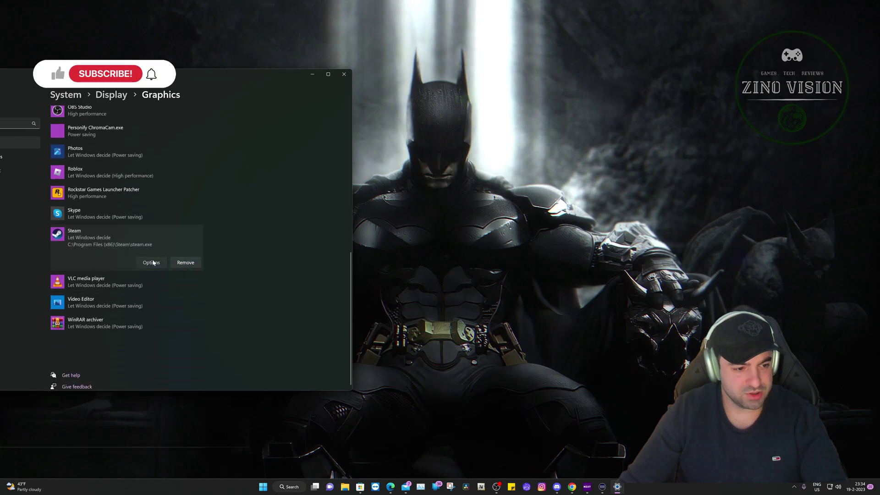
left_click(87, 221)
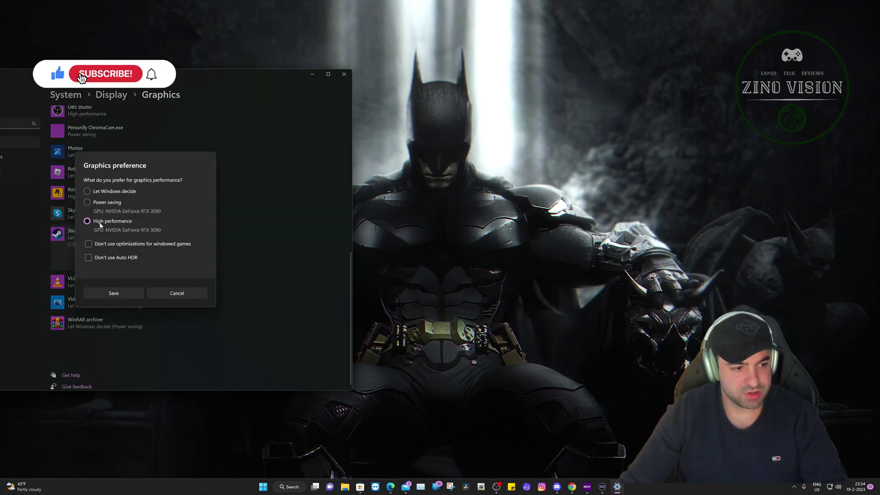
left_click(135, 296)
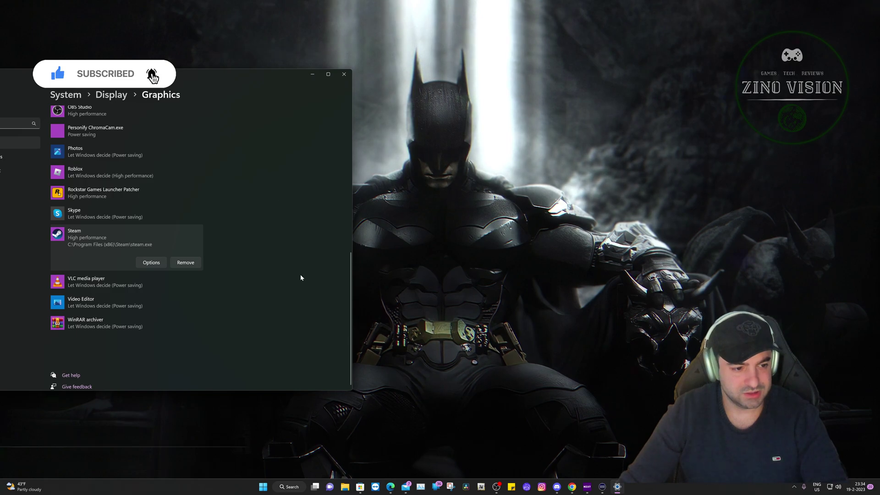
left_click(345, 76)
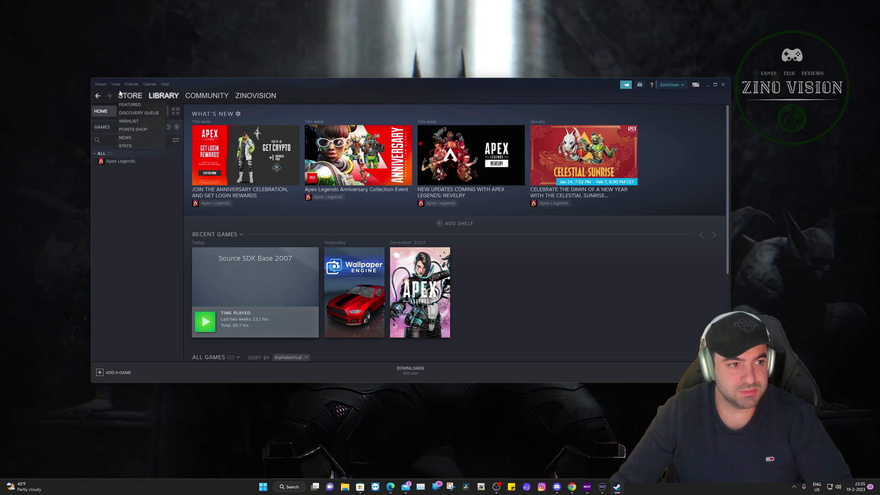
- Open Steam's Settings from the Steam menu and move the window up-left
left_click(101, 85)
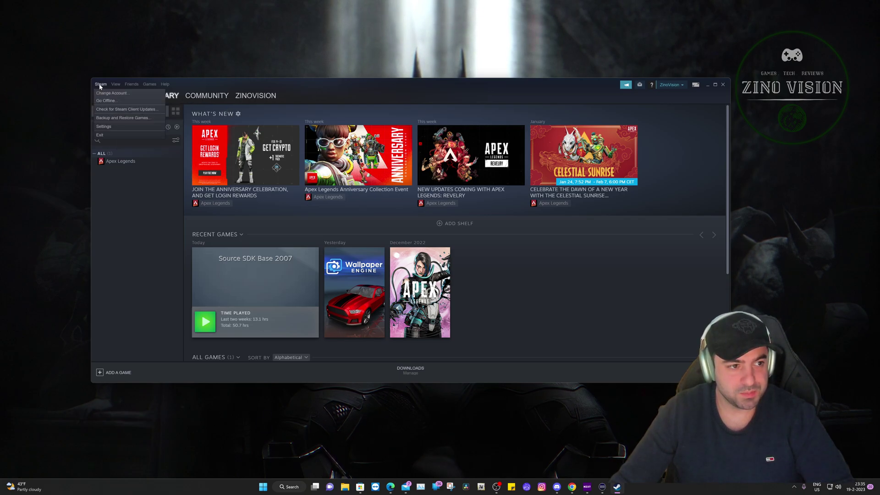
left_click(103, 127)
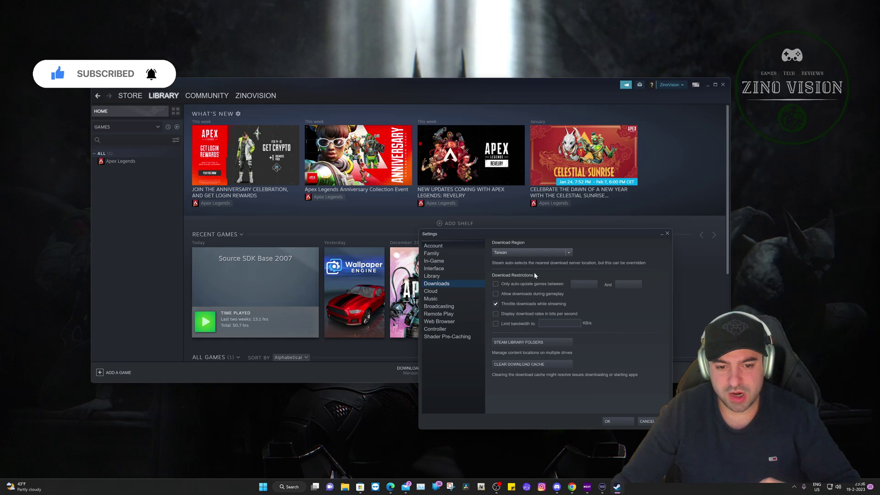
left_click_drag(479, 231, 429, 174)
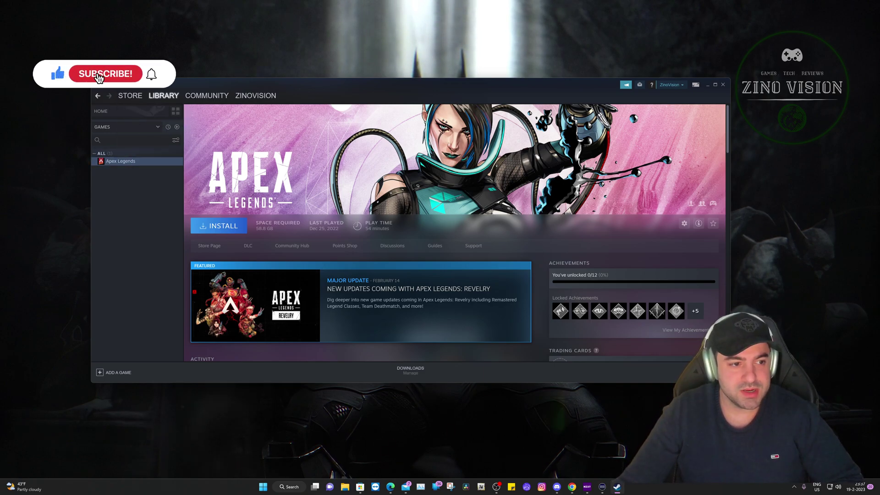
- Open Apex Legends' Properties from its library context menu and bring it forward
right_click(116, 163)
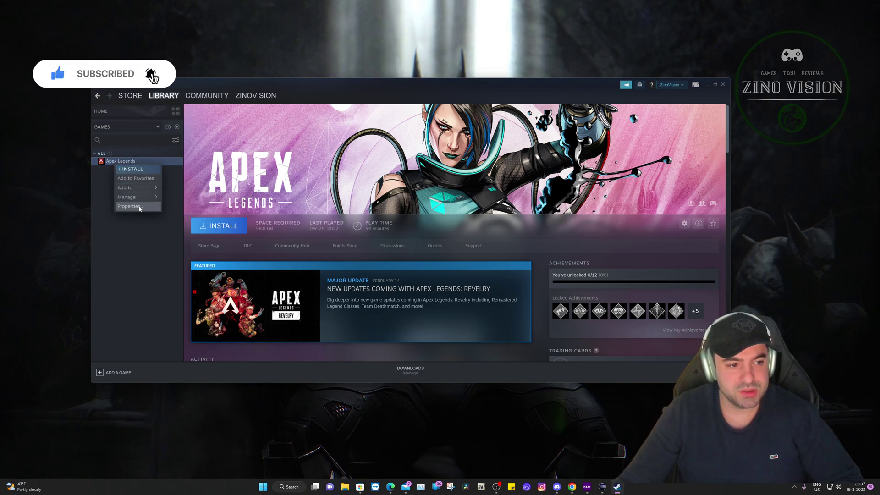
left_click(129, 206)
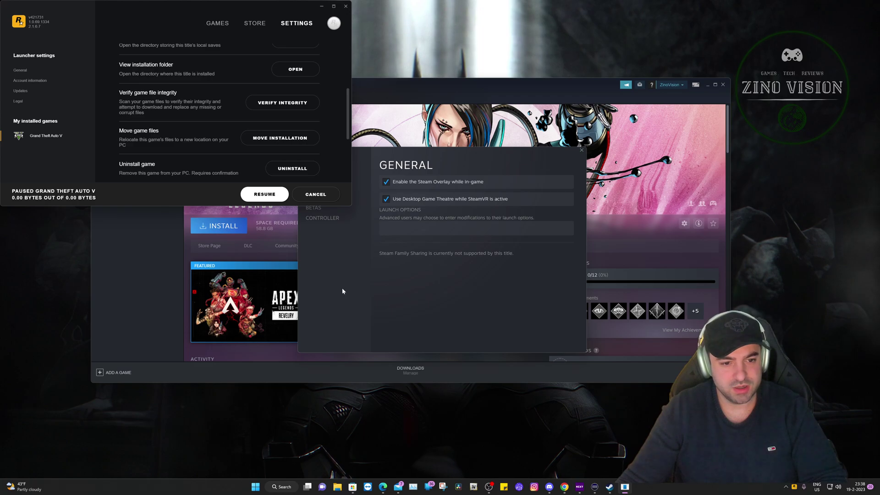
left_click(351, 310)
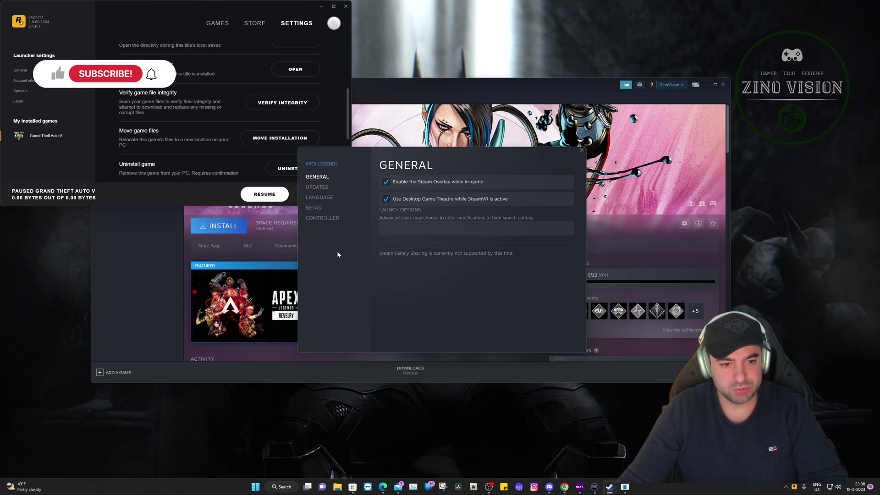